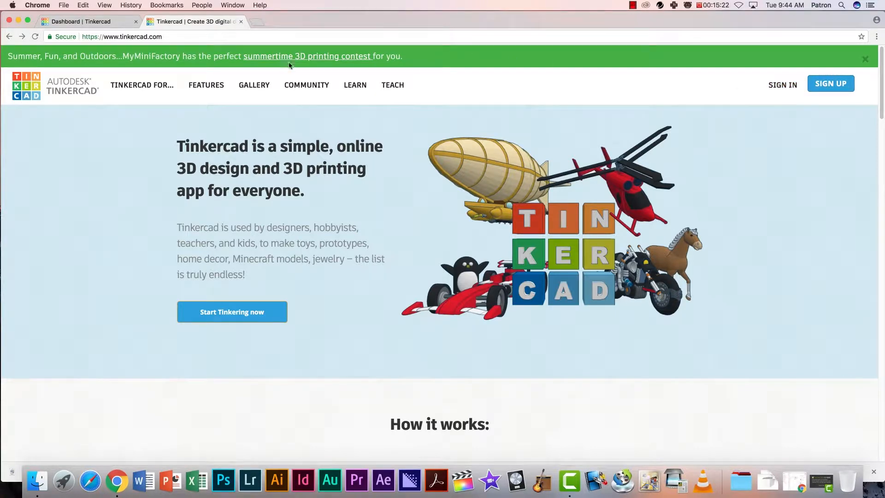
- From the signed-in dashboard, open the Learn page in a separate tab and look through the basic step-by-step 3D design lessons
left_click(102, 23)
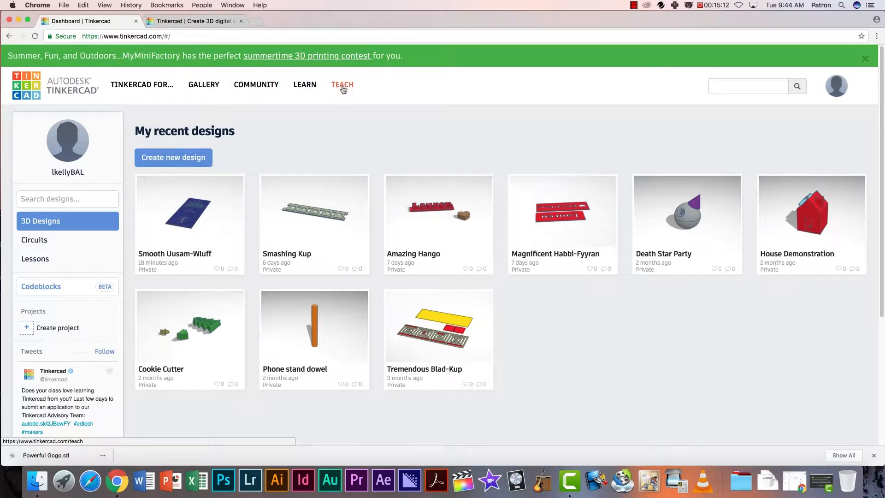
right_click(306, 84)
left_click(319, 88)
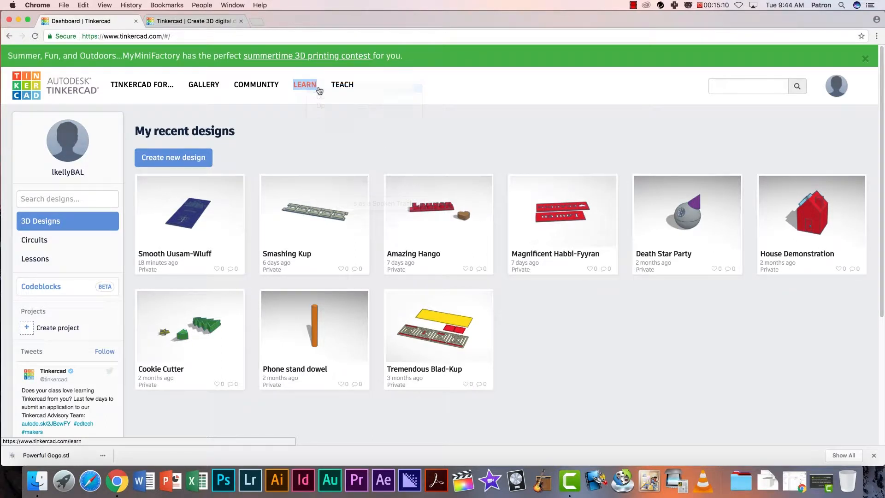
key("ctrl+Tab")
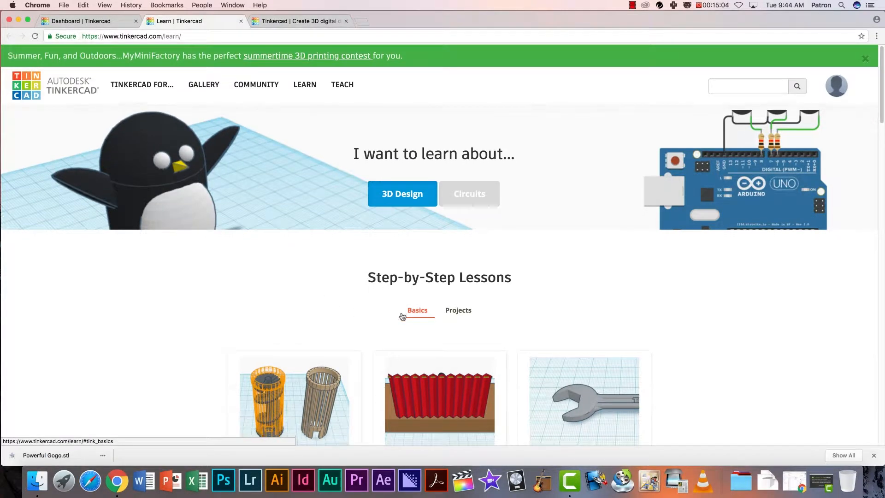
scroll(402, 315, "down", 5)
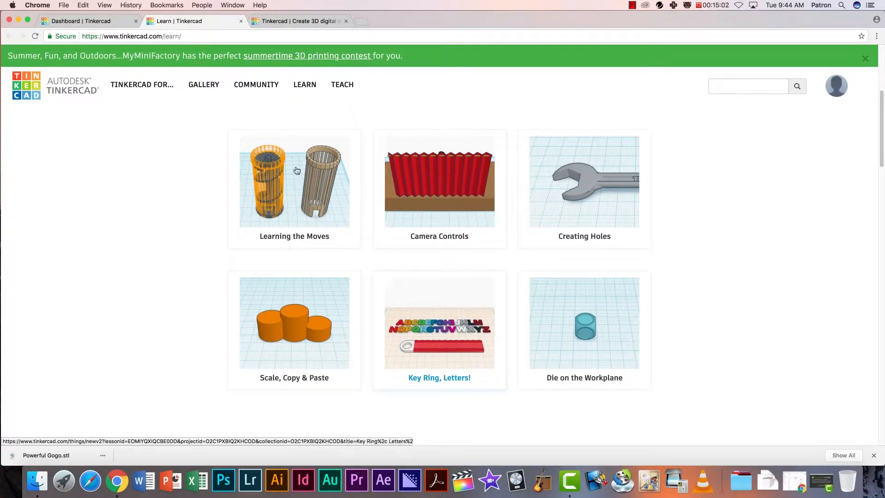
- Create a new design from the dashboard and place a solid red box on the workplane
left_click(92, 20)
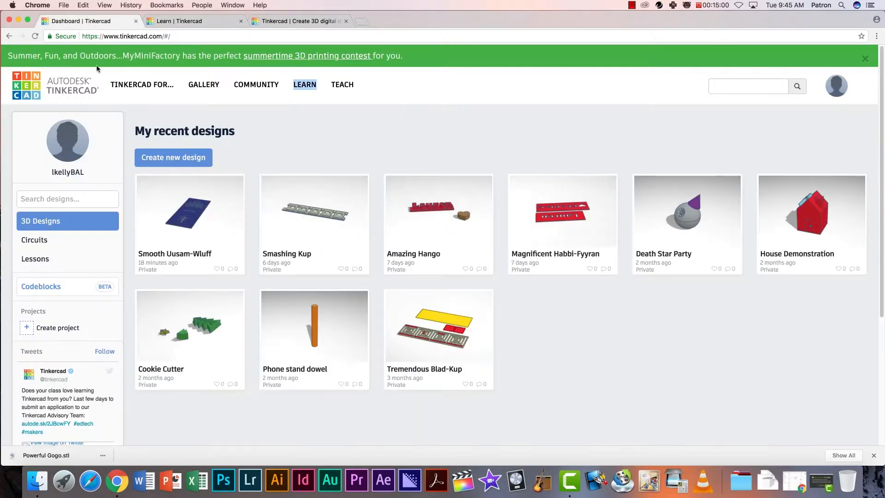
left_click(174, 159)
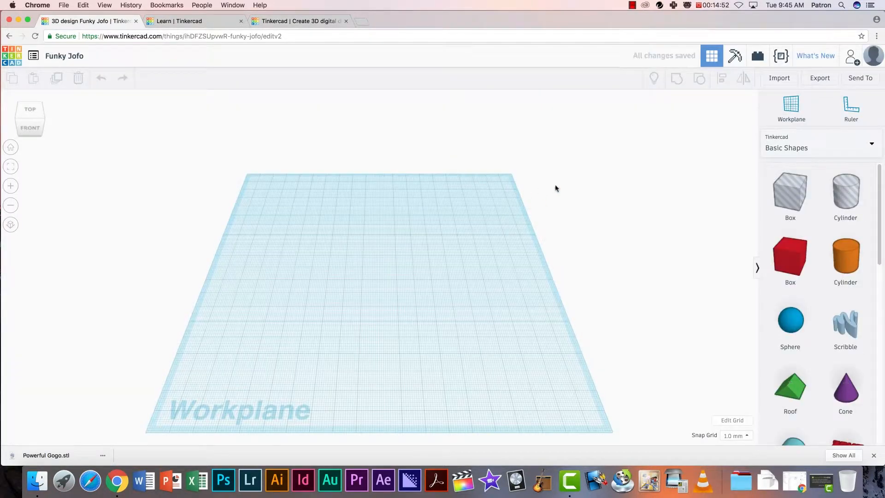
left_click_drag(790, 252, 335, 248)
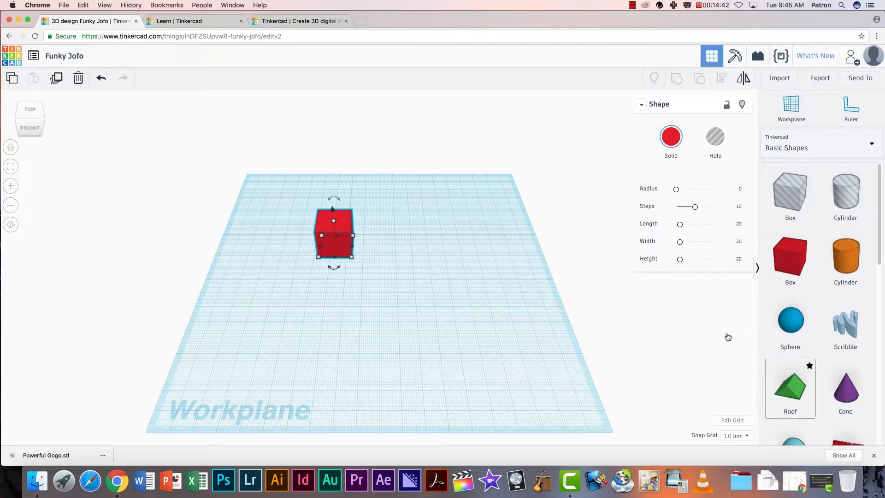
- Add a green roof shape beside the box, then raise it 24 mm and move it over the box
left_click(789, 387)
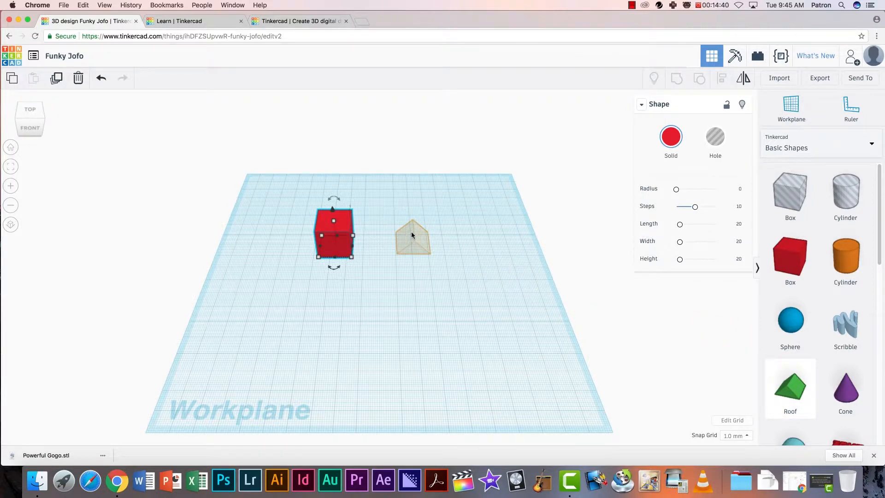
left_click(411, 234)
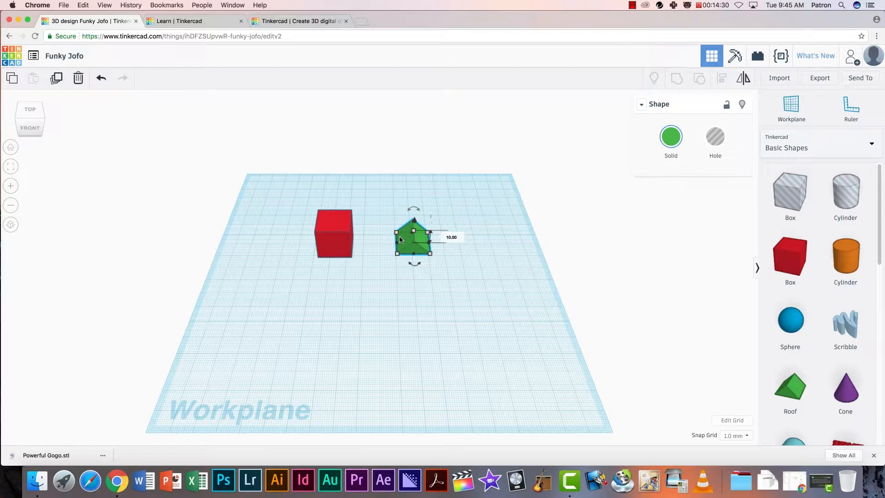
left_click(416, 247)
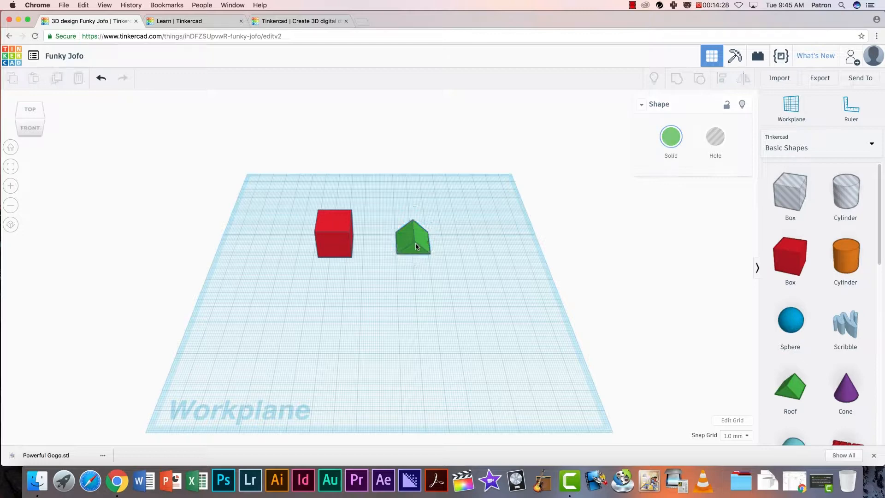
left_click(416, 246)
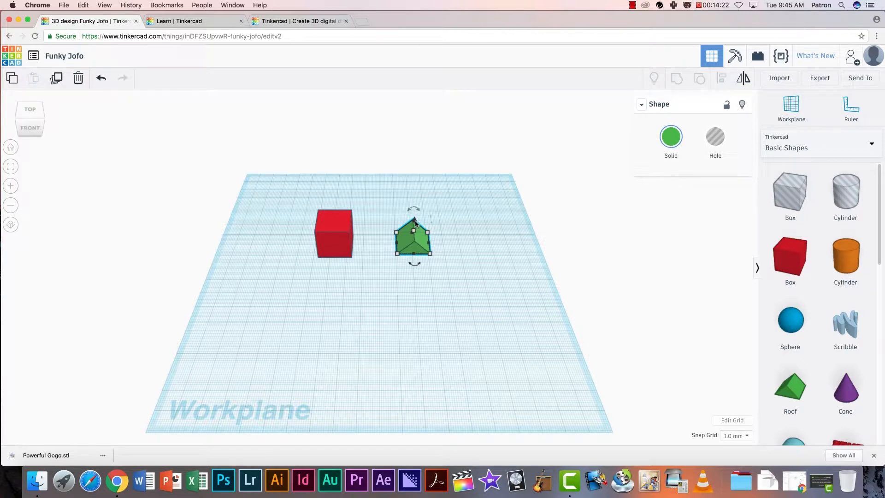
left_click_drag(415, 223, 416, 189)
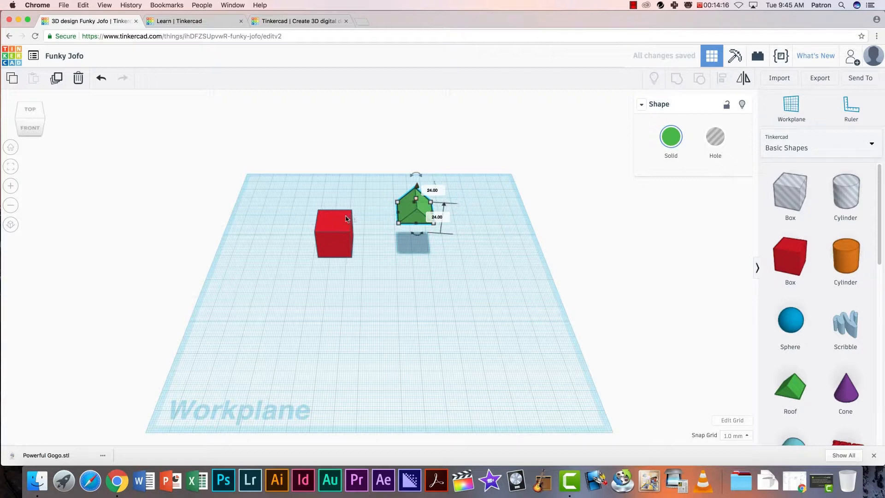
left_click_drag(417, 212, 336, 219)
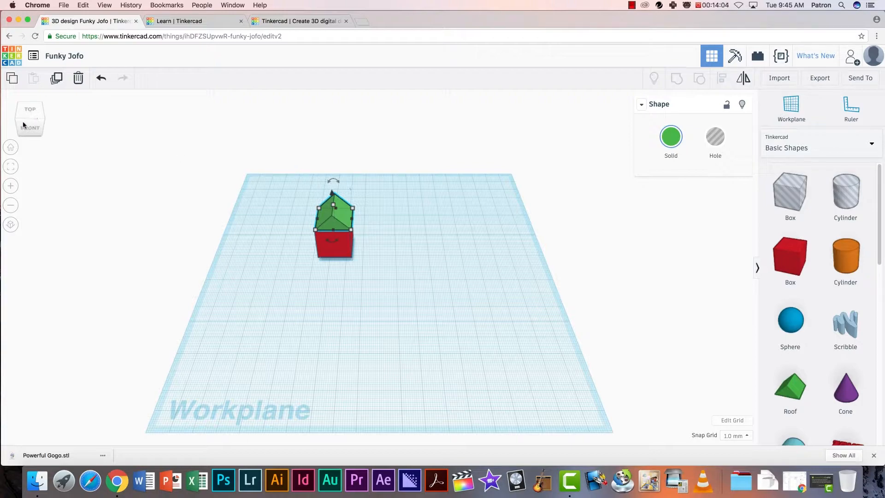
- Delete the roof sitting above the red box
left_click_drag(23, 125, 84, 134)
left_click(49, 121)
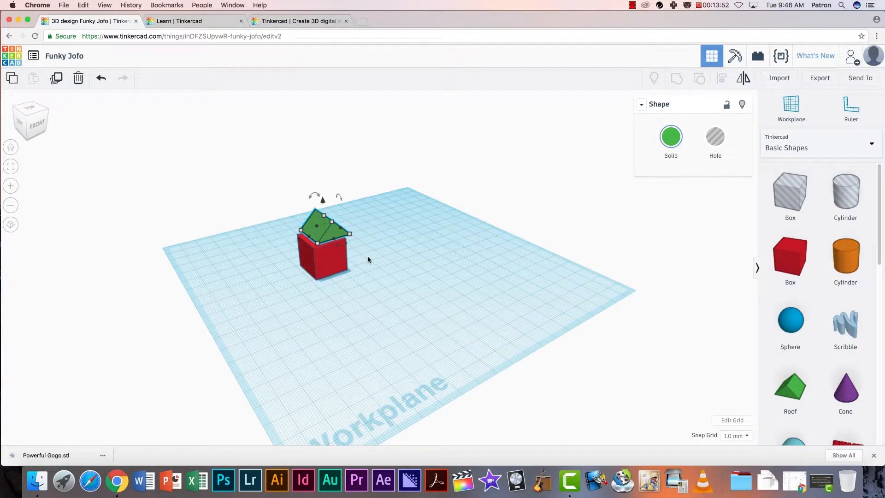
key("Delete")
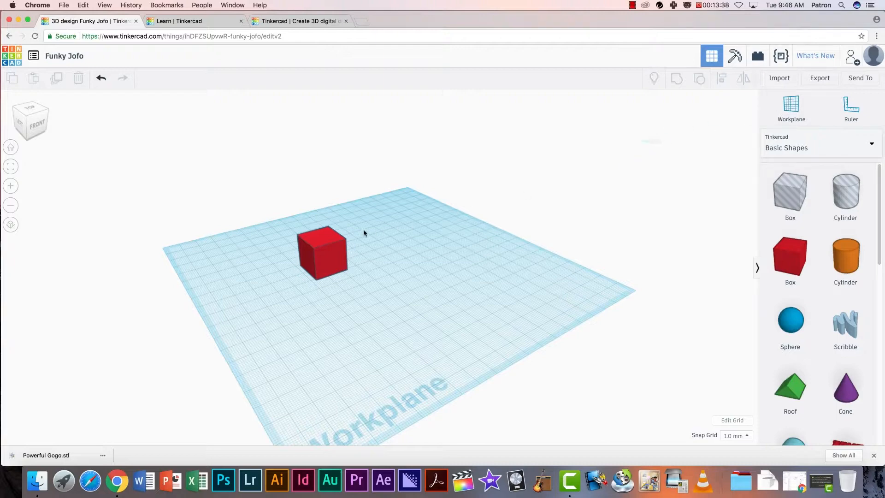
- Place a roof shape directly on the top face of the red box
left_click(321, 237)
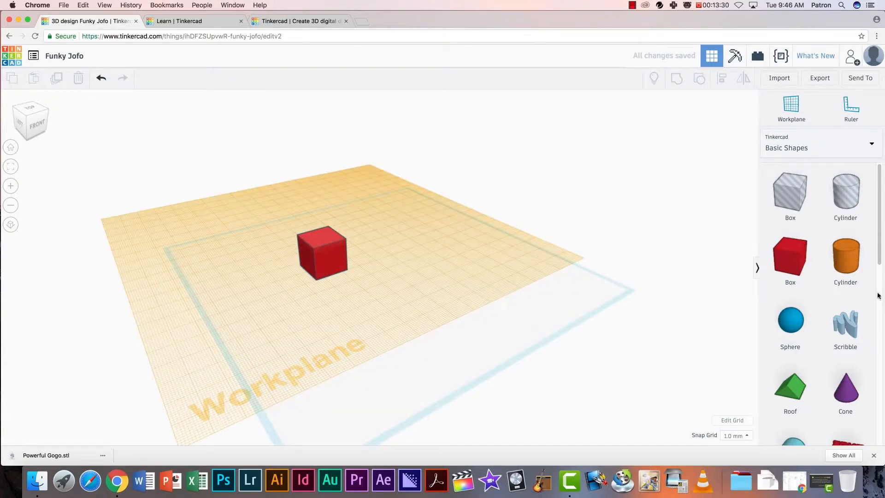
left_click_drag(801, 378, 315, 232)
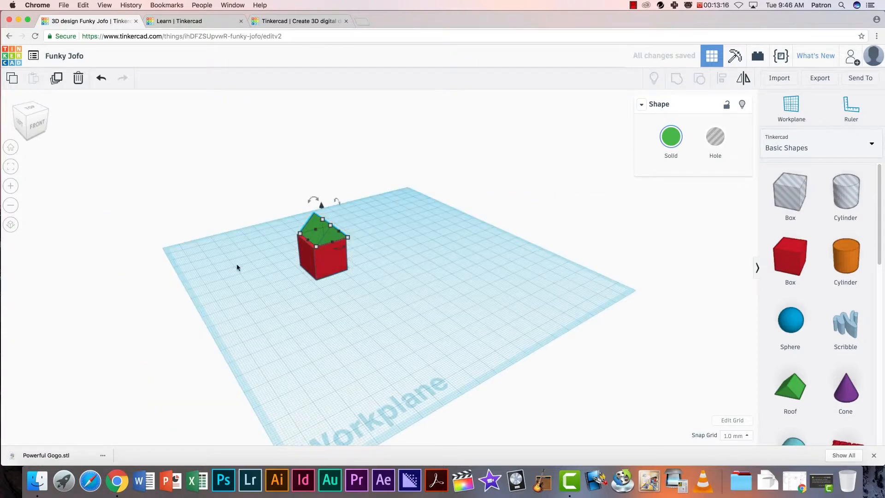
- Align the box and the roof on their centres in both horizontal directions
left_click(39, 121)
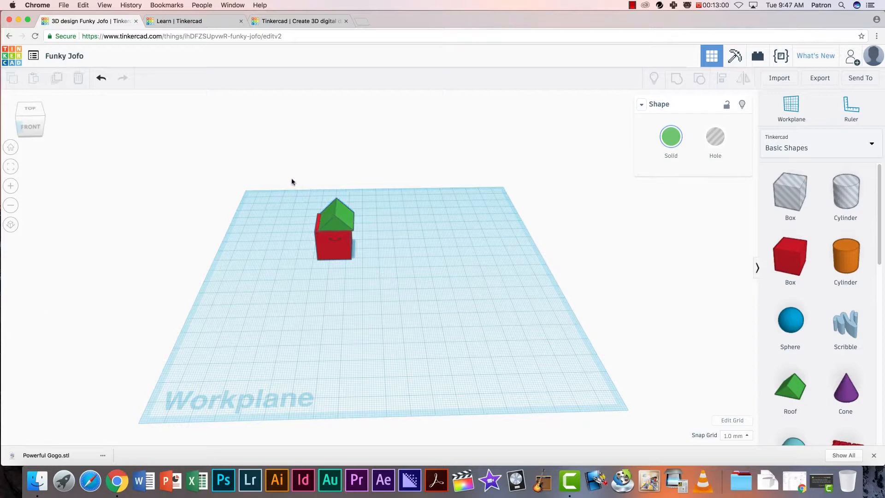
left_click_drag(393, 281, 278, 174)
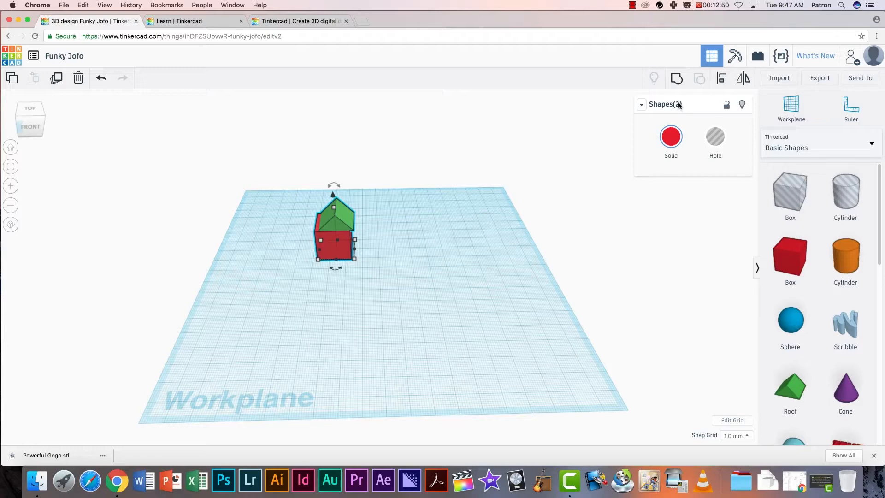
left_click(722, 81)
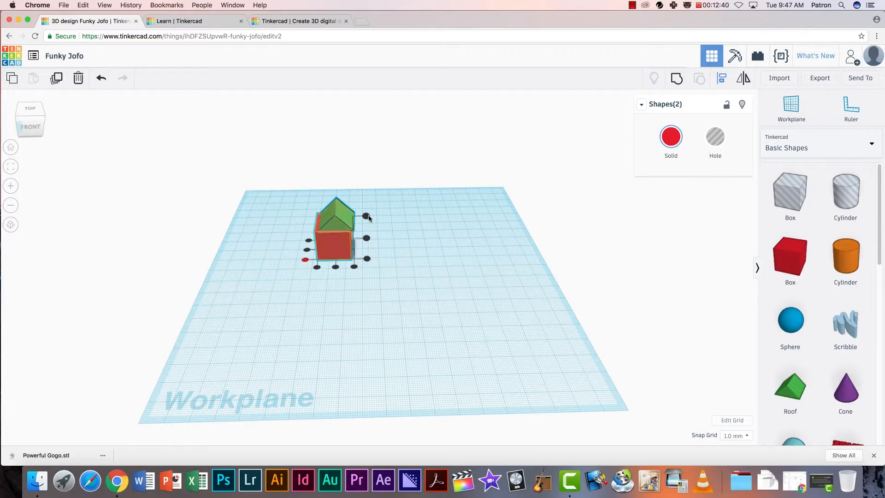
left_click(366, 259)
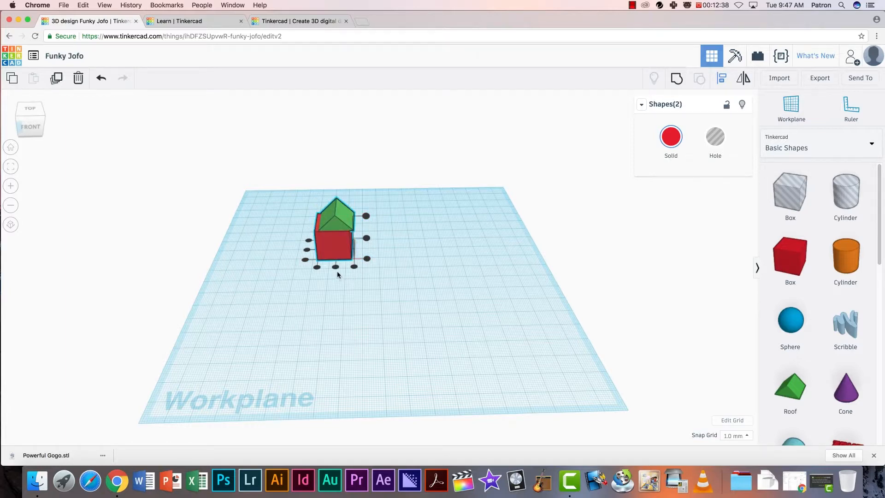
left_click(309, 250)
left_click(309, 251)
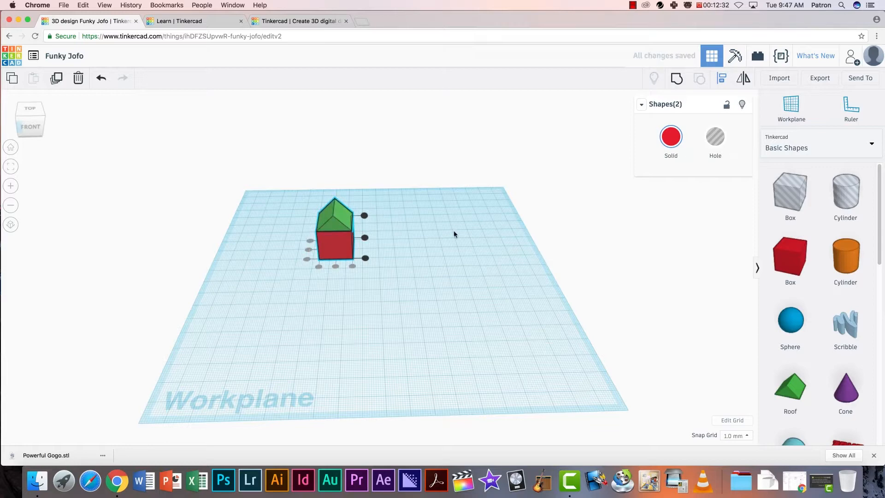
left_click(389, 238)
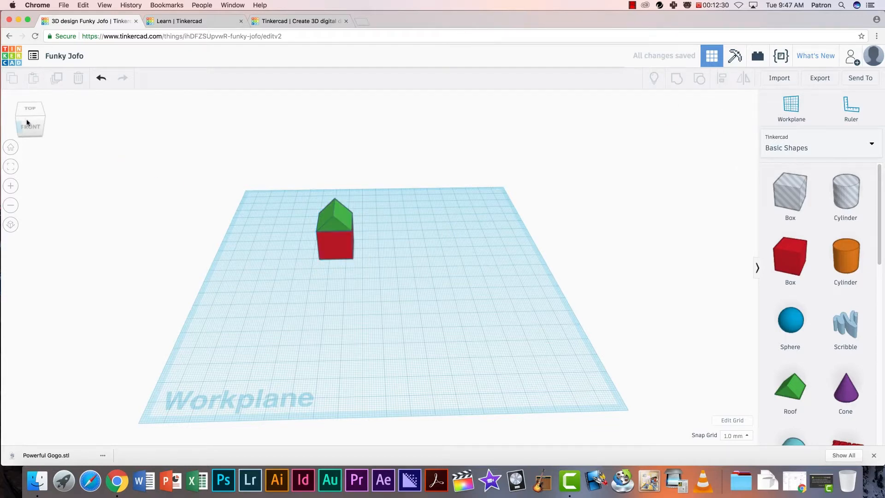
- Group the box and the roof into a single shape
left_click_drag(44, 117, 30, 121)
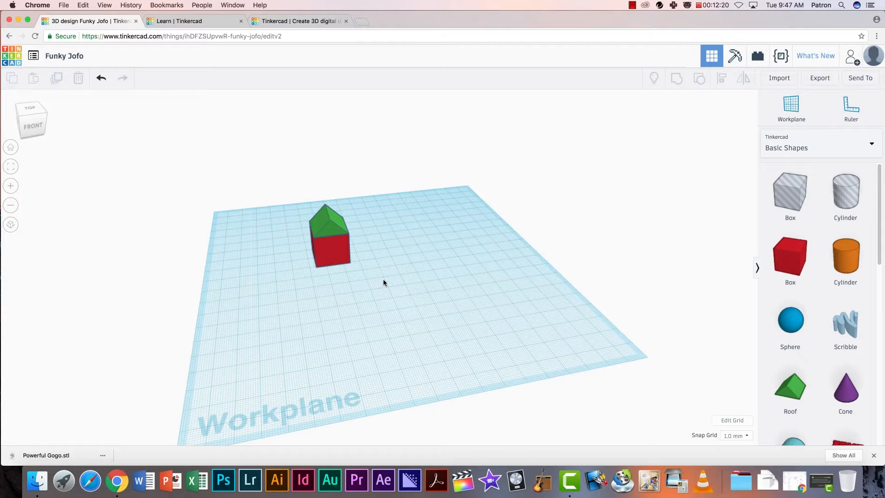
left_click_drag(268, 169, 272, 174)
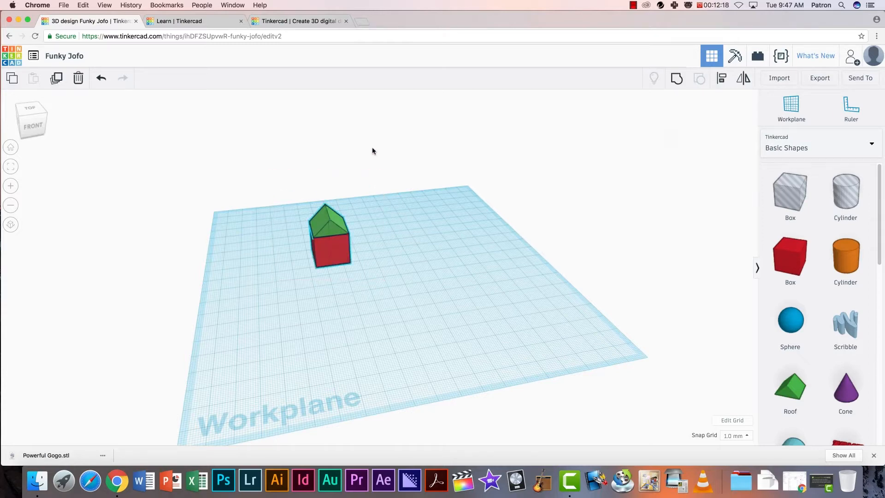
left_click(677, 80)
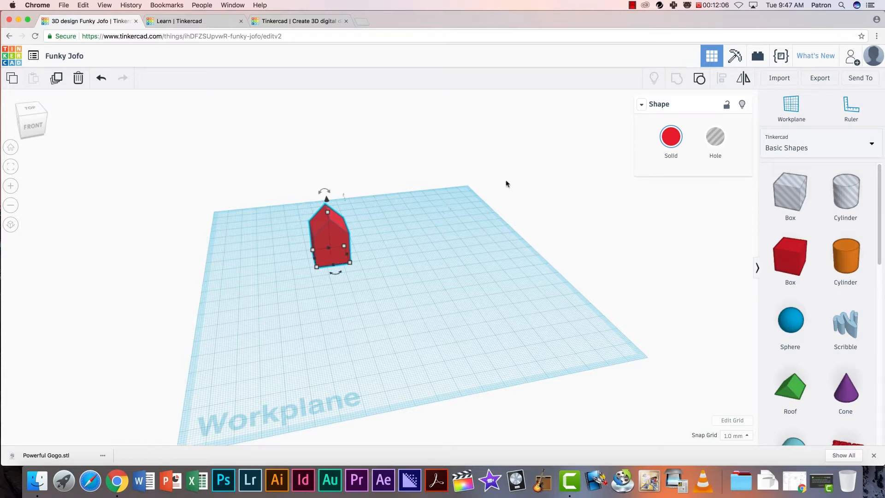
key("Escape")
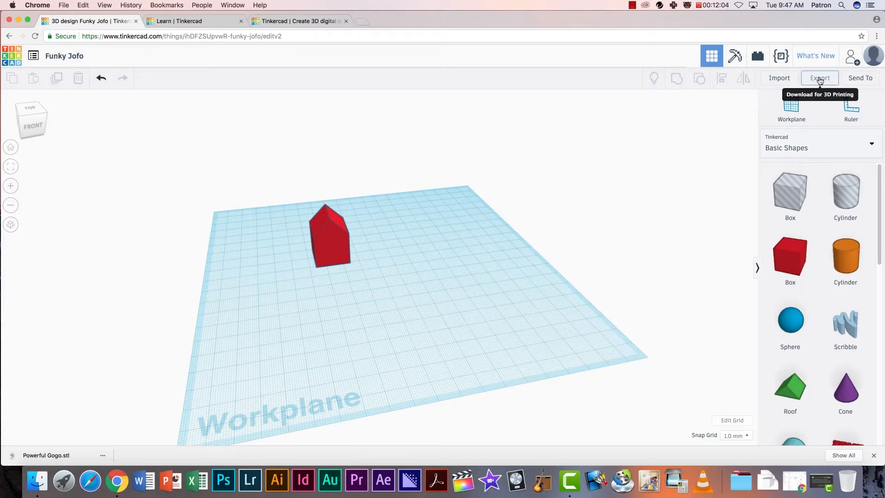
- Export everything in the design for 3D printing as an .STL file
left_click(819, 79)
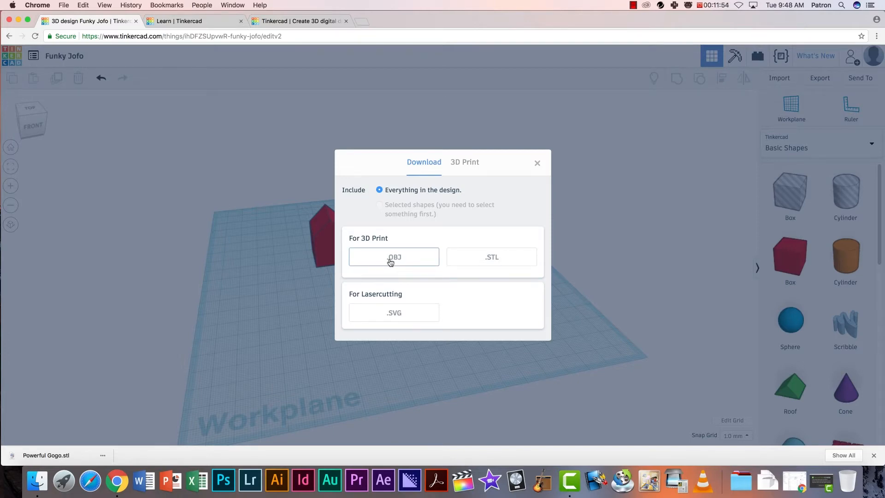
left_click(477, 259)
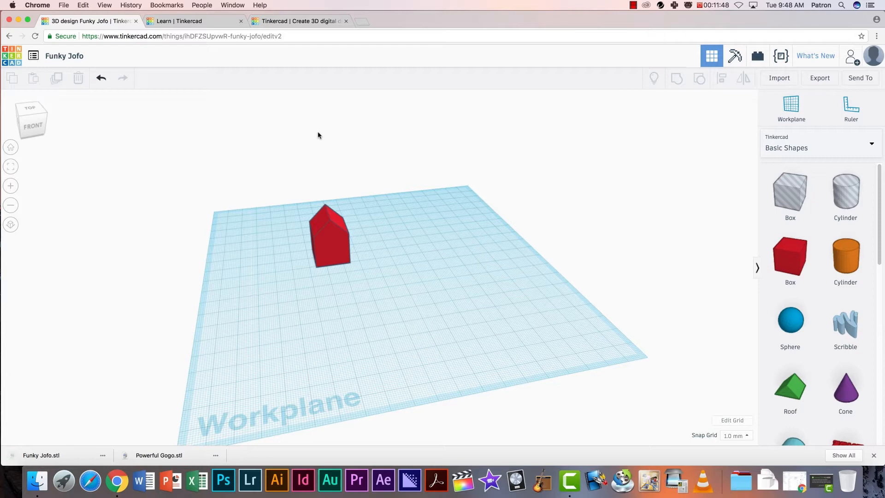
left_click(362, 21)
type("www")
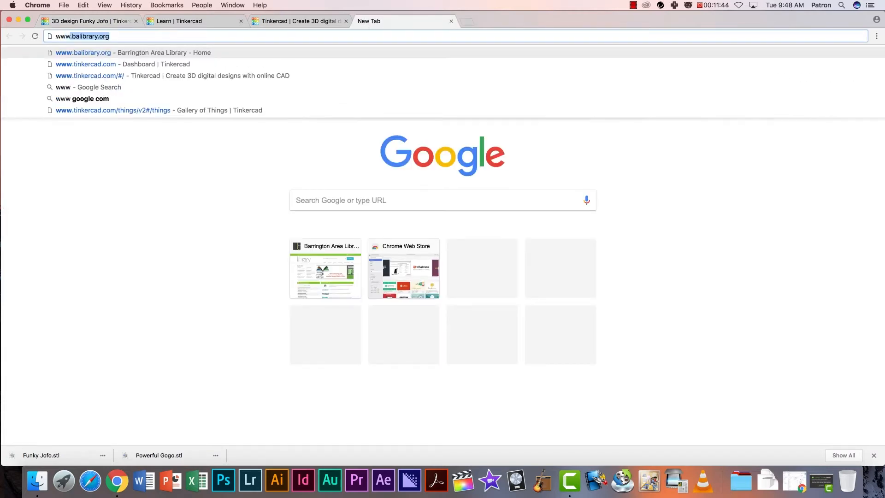
type(".balib")
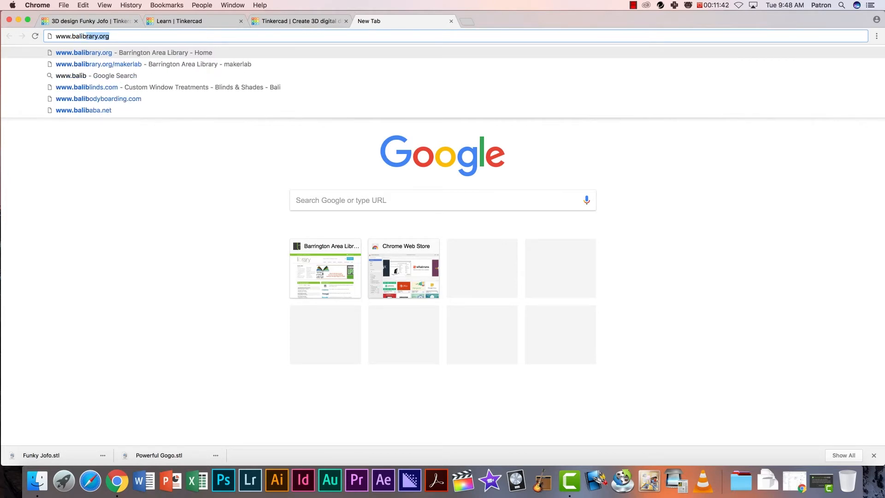
type("ray")
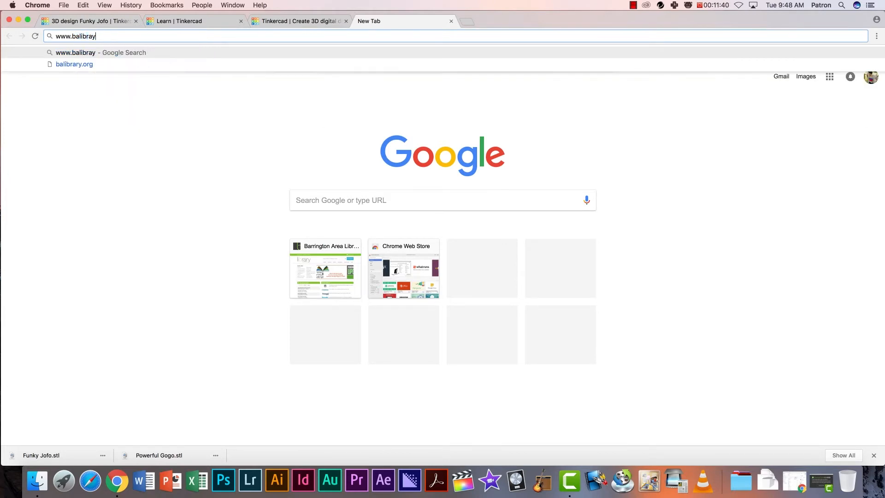
key("BackSpace")
type("ry.org")
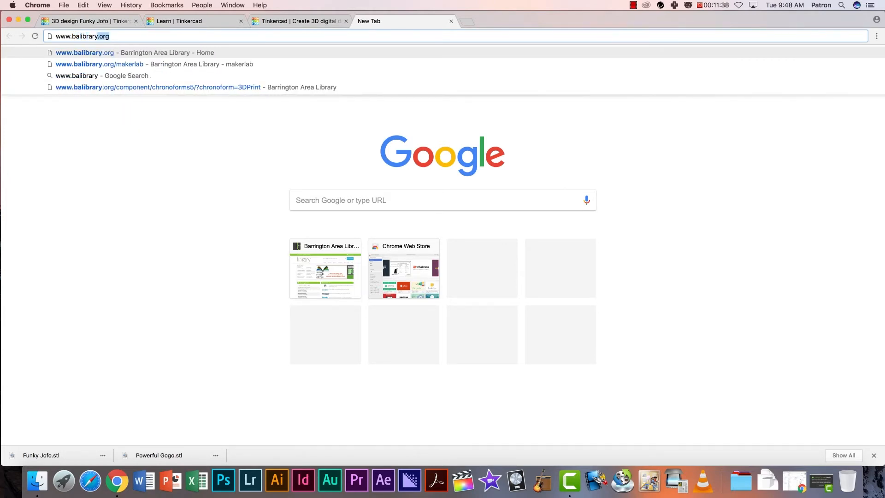
key("Return")
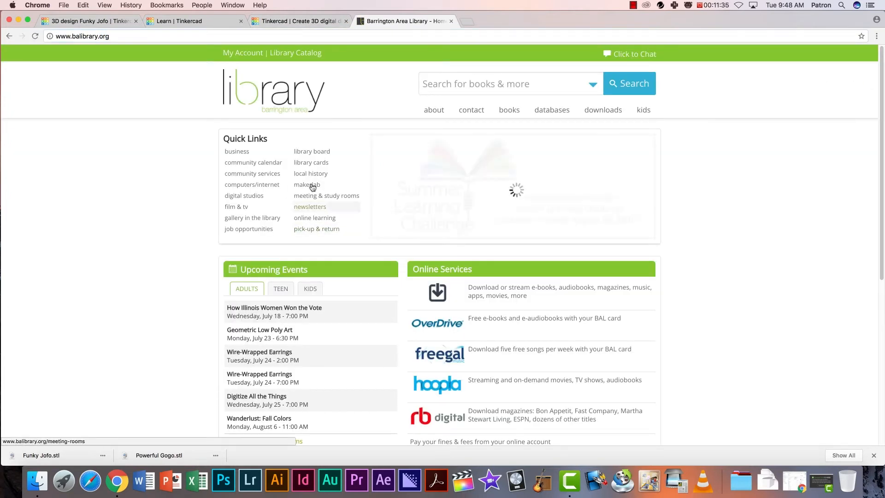
left_click(312, 185)
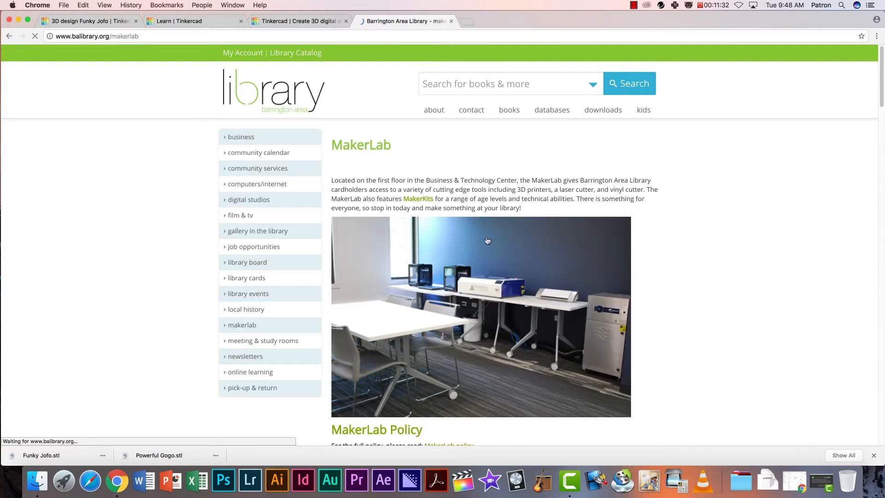
- Find the Lulzbot Mini section of the MakerLab page and open its form for submitting a 3D file
scroll(487, 240, "down", 8)
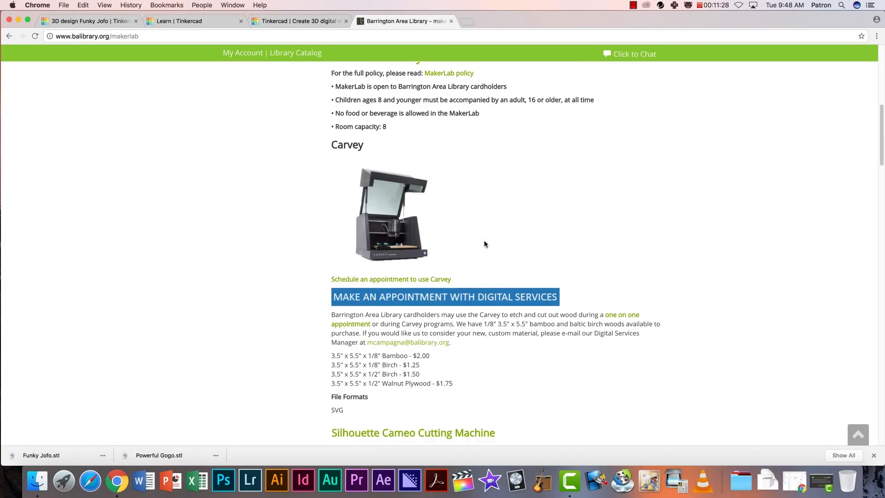
scroll(485, 243, "down", 15)
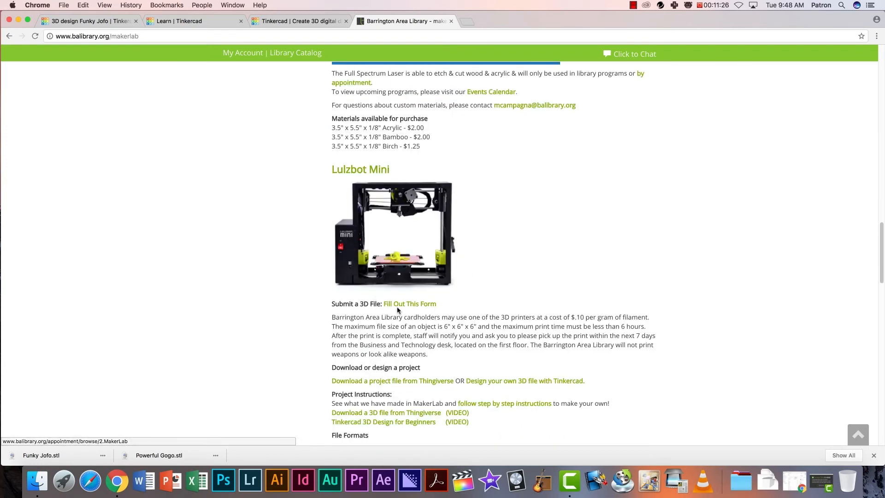
left_click(403, 306)
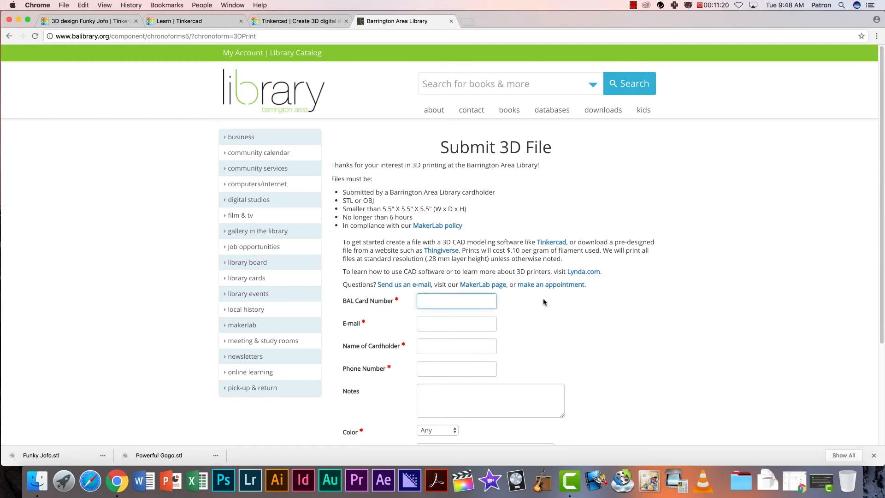
- Attach Funky Jofo.stl from the Downloads folder as the 3D file of the submission form
scroll(467, 367, "down", 3)
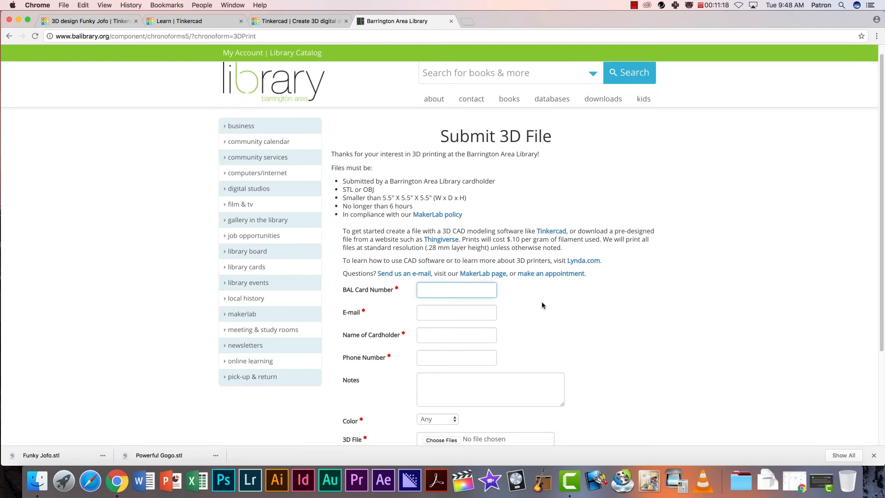
left_click(441, 365)
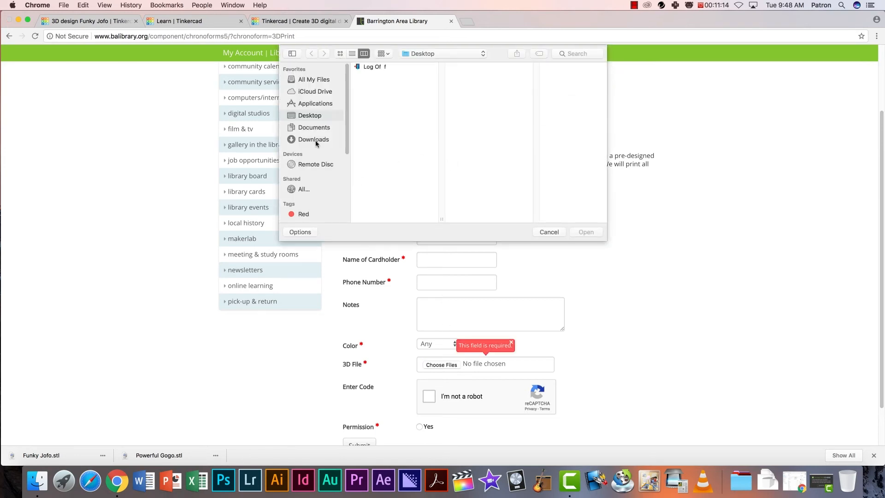
left_click(313, 139)
left_click(392, 76)
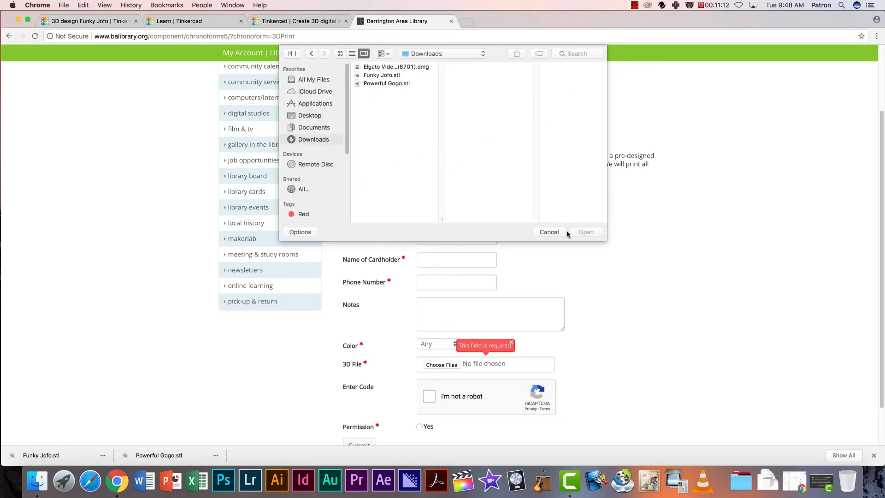
left_click(585, 232)
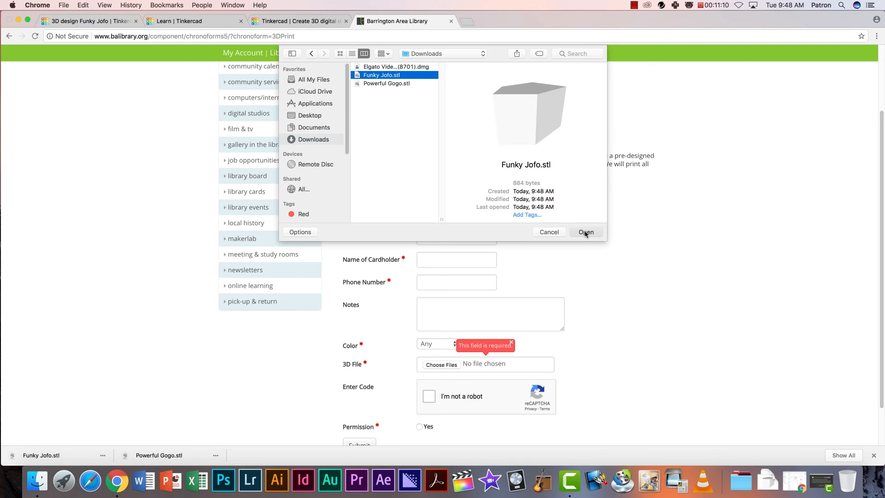